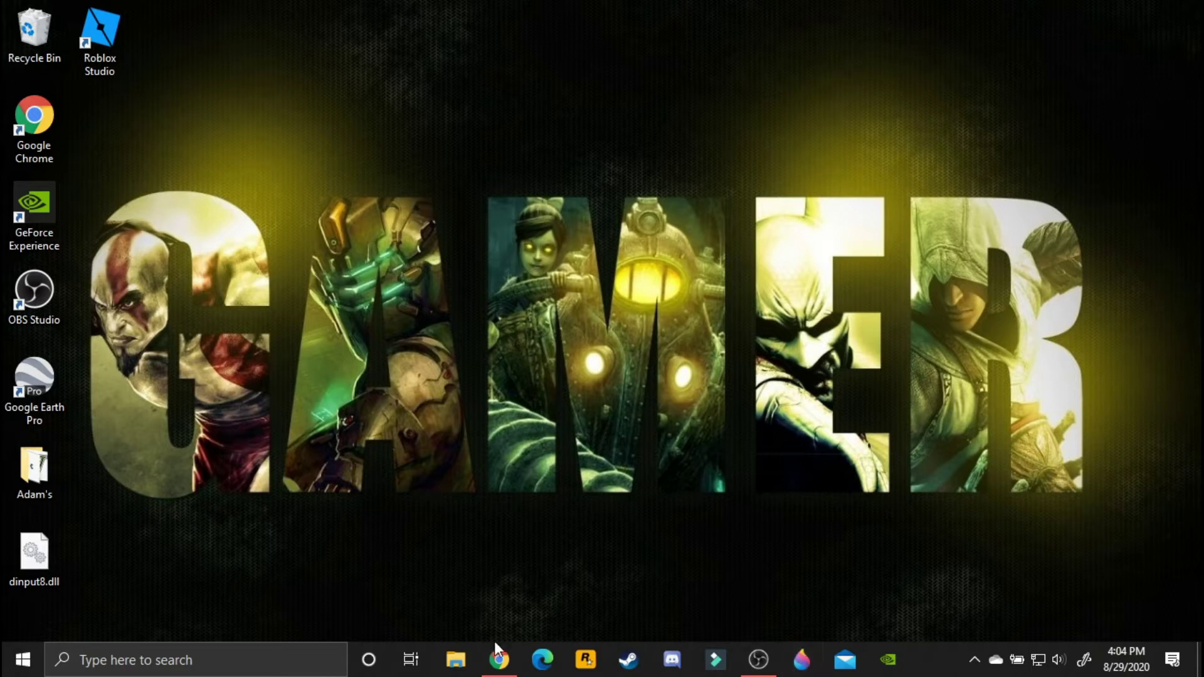
Step: Save the Steam Workshop Epic Face preview image from Chrome to the computer
click(498, 659)
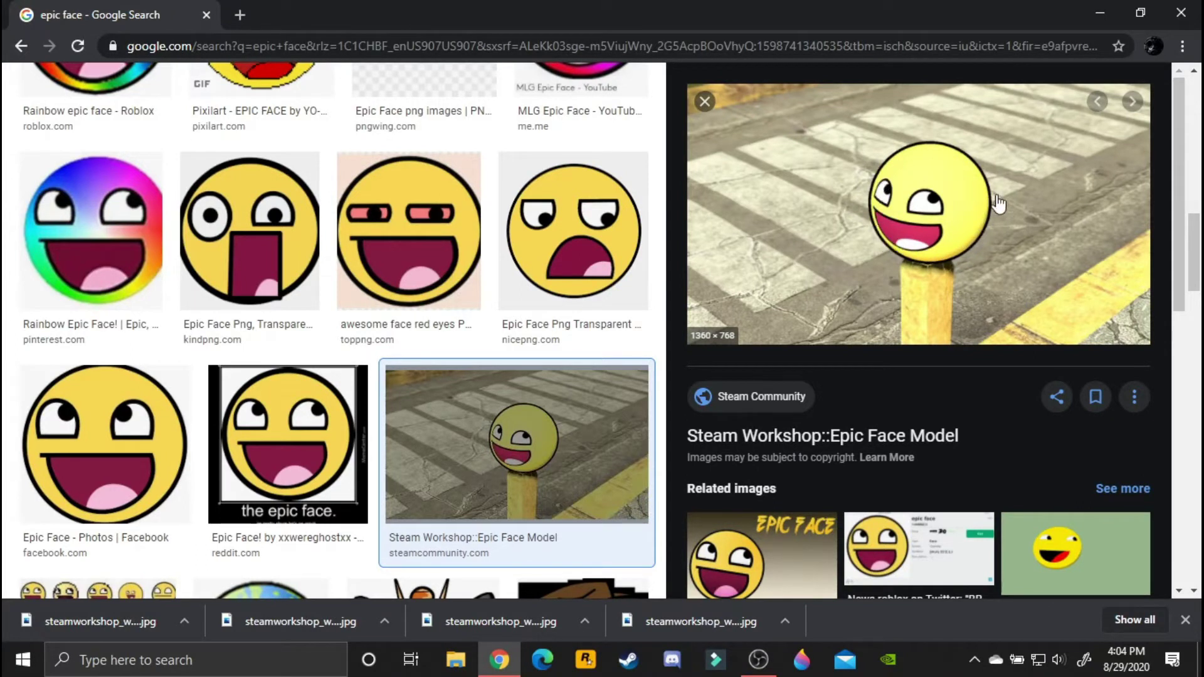
right_click(887, 154)
click(954, 307)
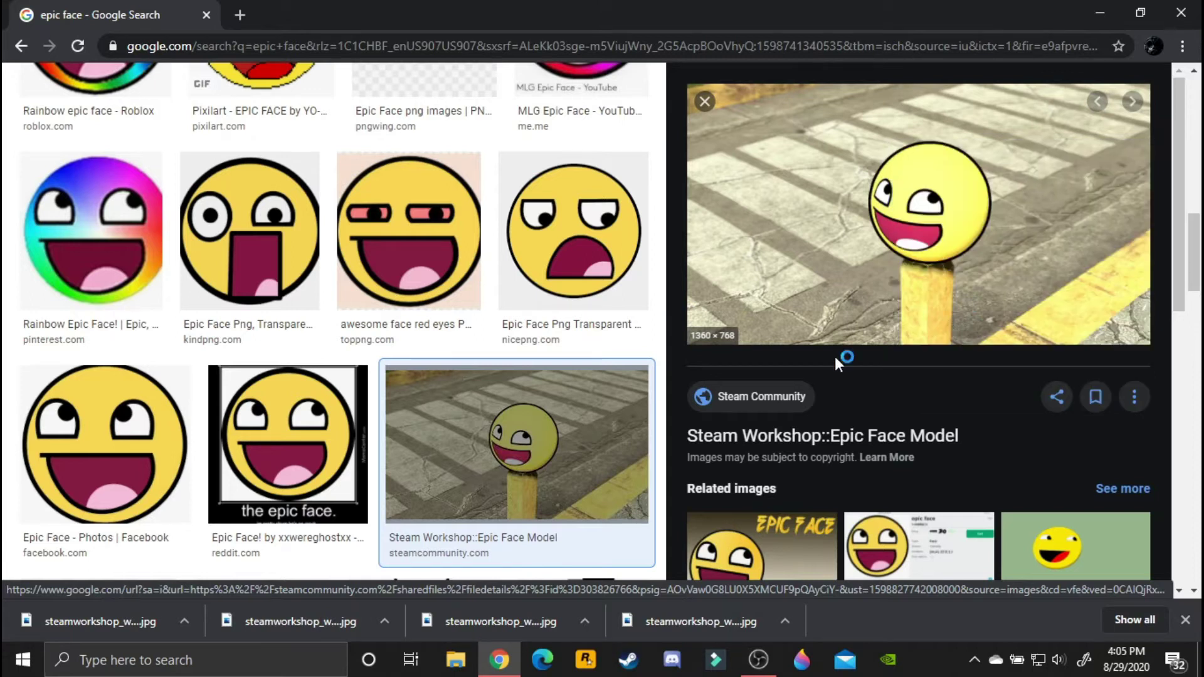
click(1021, 612)
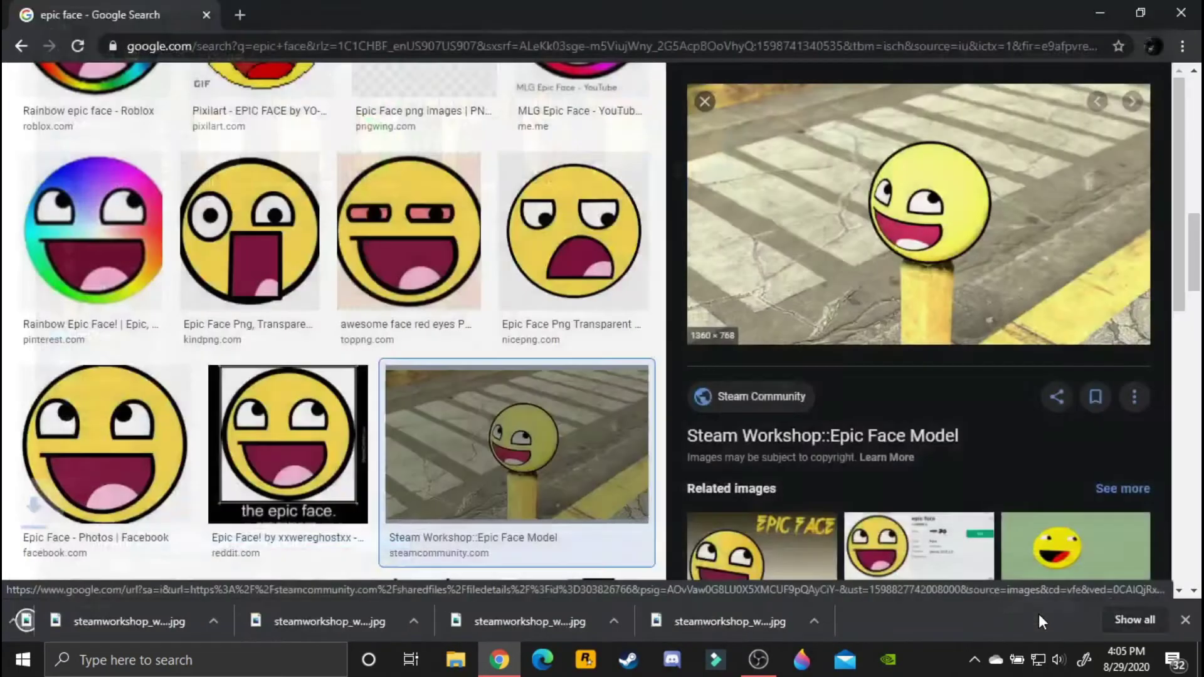
click(798, 662)
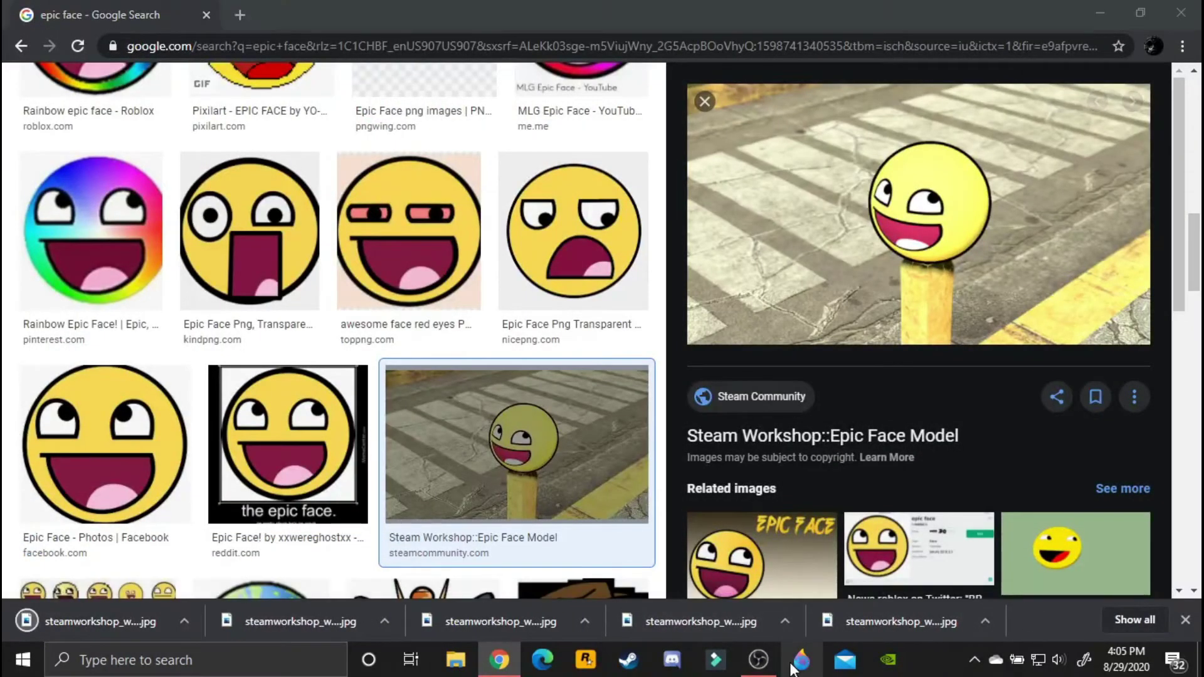
Step: Open the downloaded steamworkshop Epic Face preview .jpg as the Paint 3D document
click(555, 288)
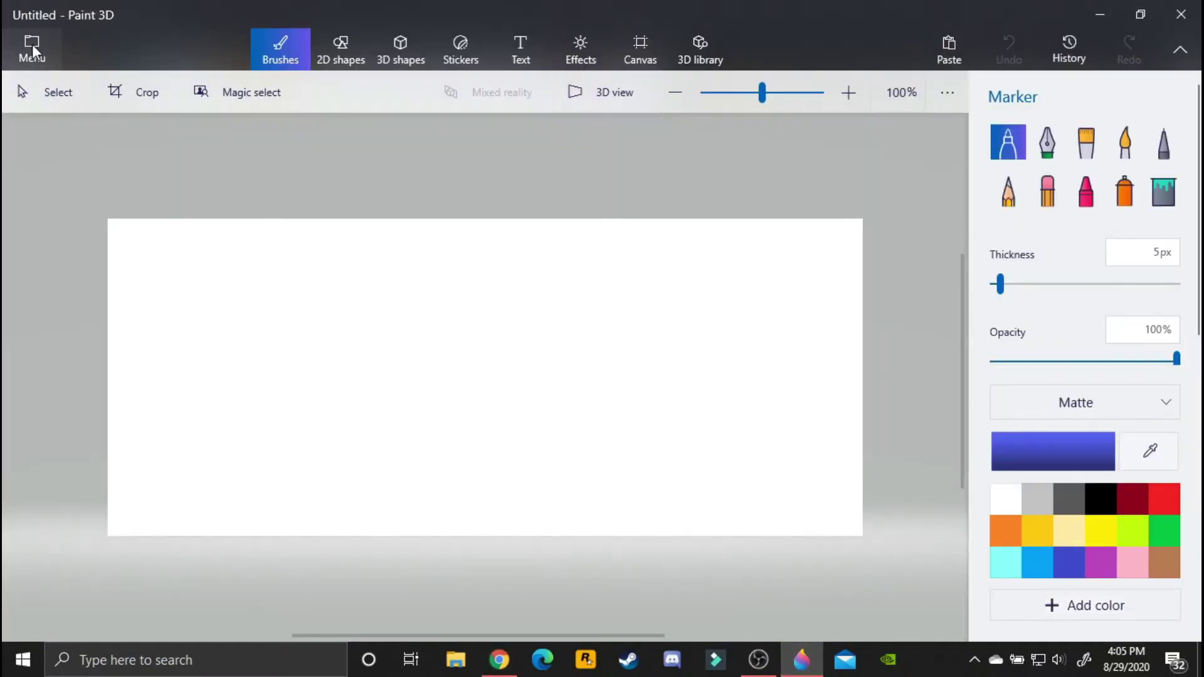
click(32, 45)
click(435, 100)
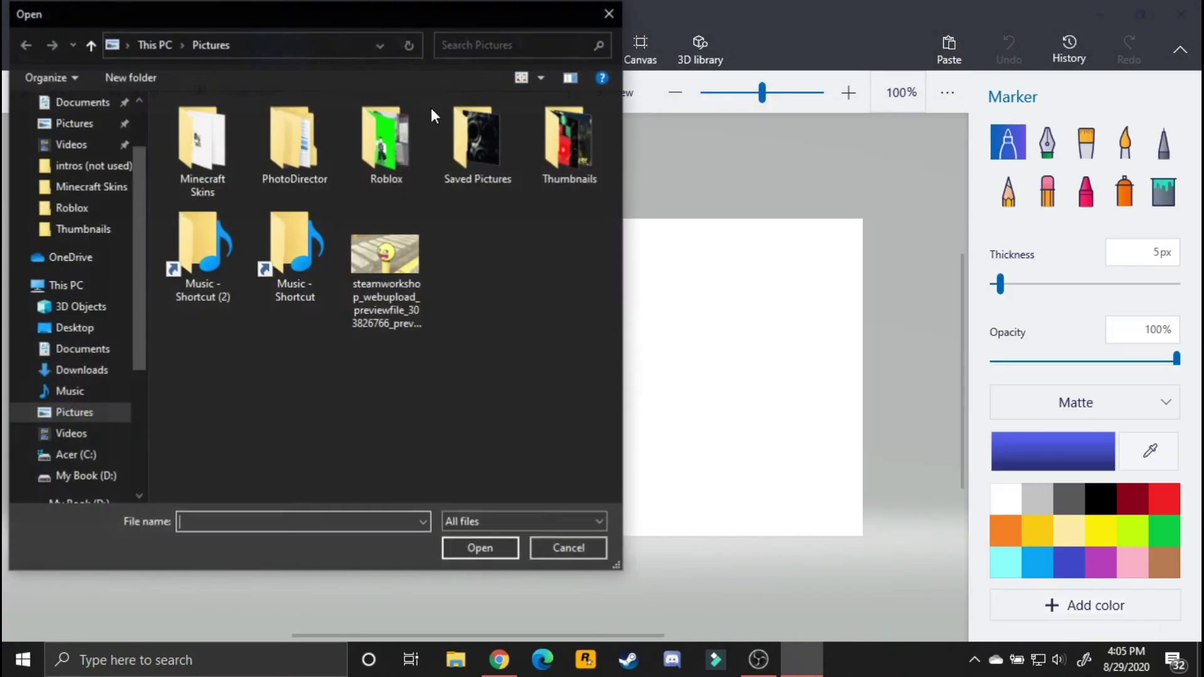
double_click(381, 260)
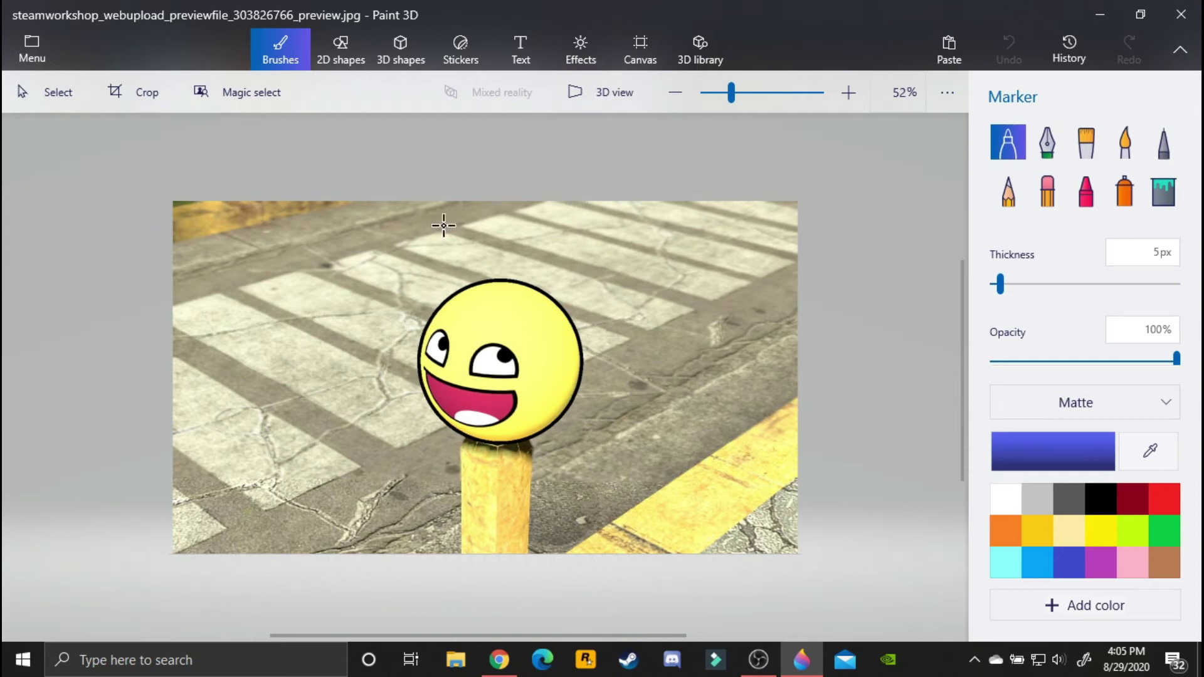
Step: Magic-select the smiley by tightening all four box edges around it, then continue to refinement
click(249, 93)
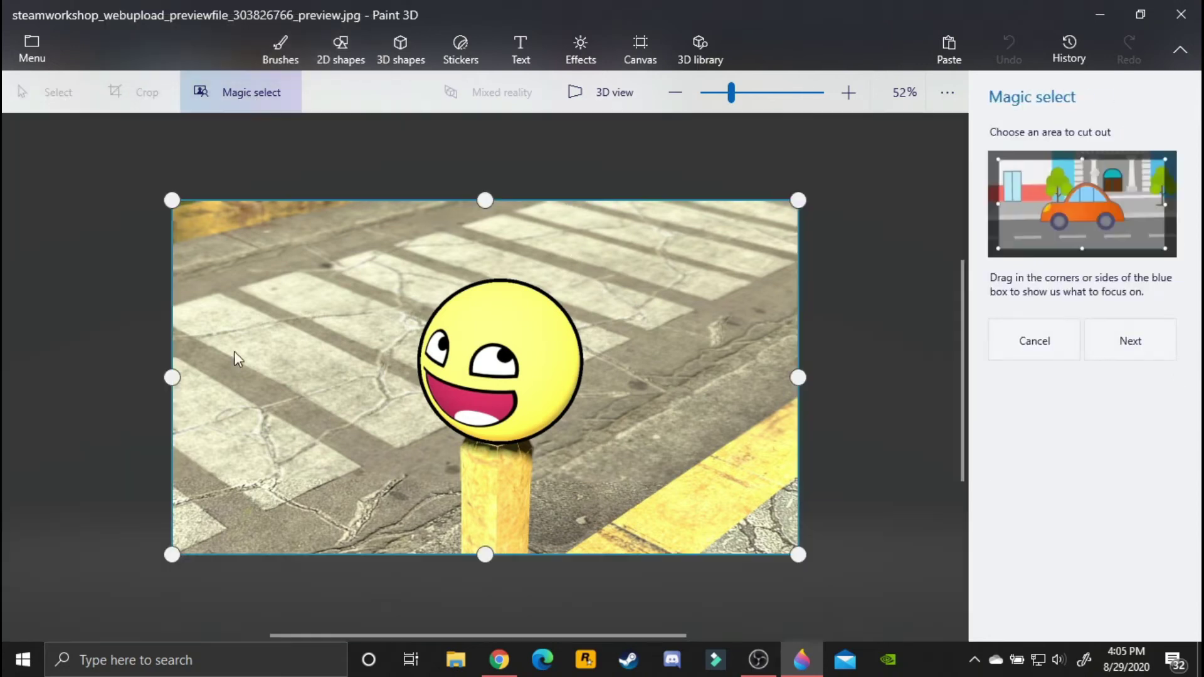
drag(172, 376, 406, 379)
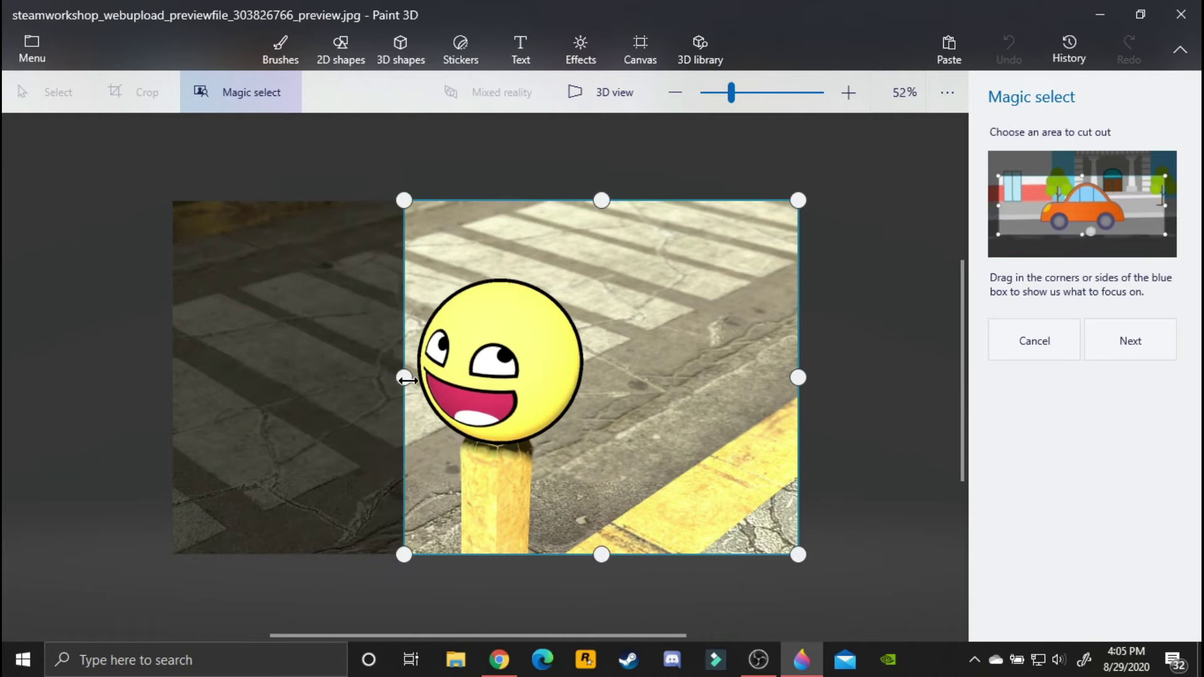
drag(798, 377, 600, 377)
drag(502, 553, 501, 450)
drag(502, 200, 505, 271)
click(1152, 340)
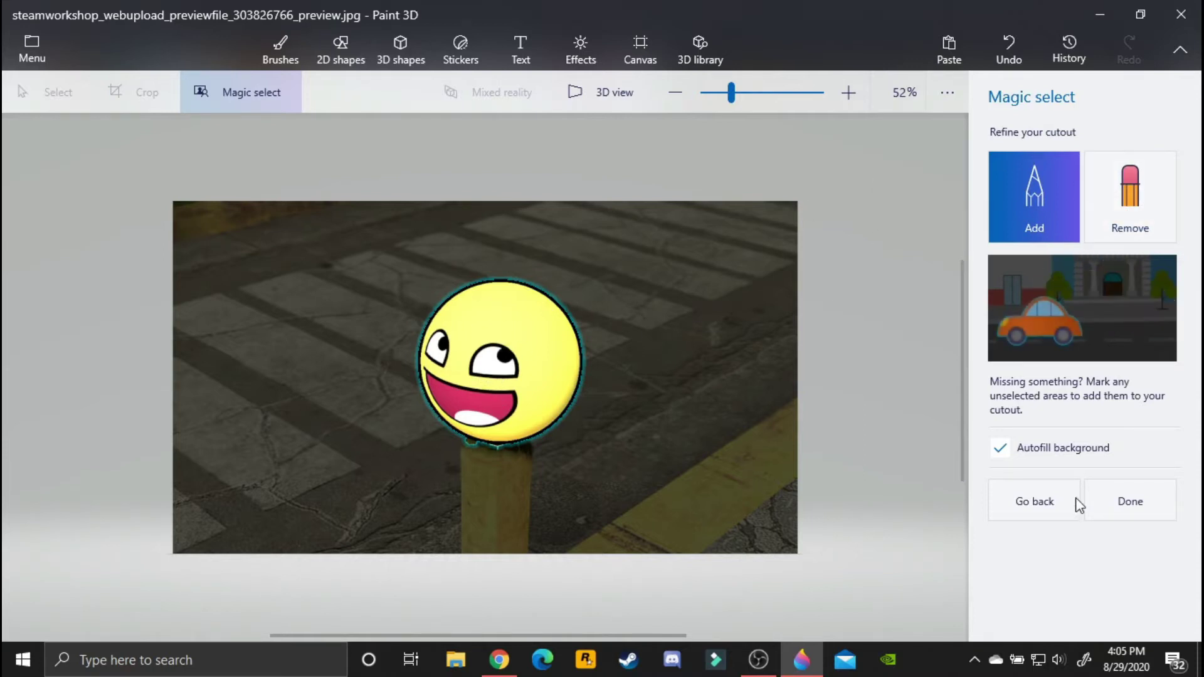
Step: Finish the smiley cutout, delete the crosswalk photo, and move the face to the canvas centre
click(1143, 510)
drag(537, 368, 940, 502)
drag(158, 193, 822, 587)
right_click(547, 396)
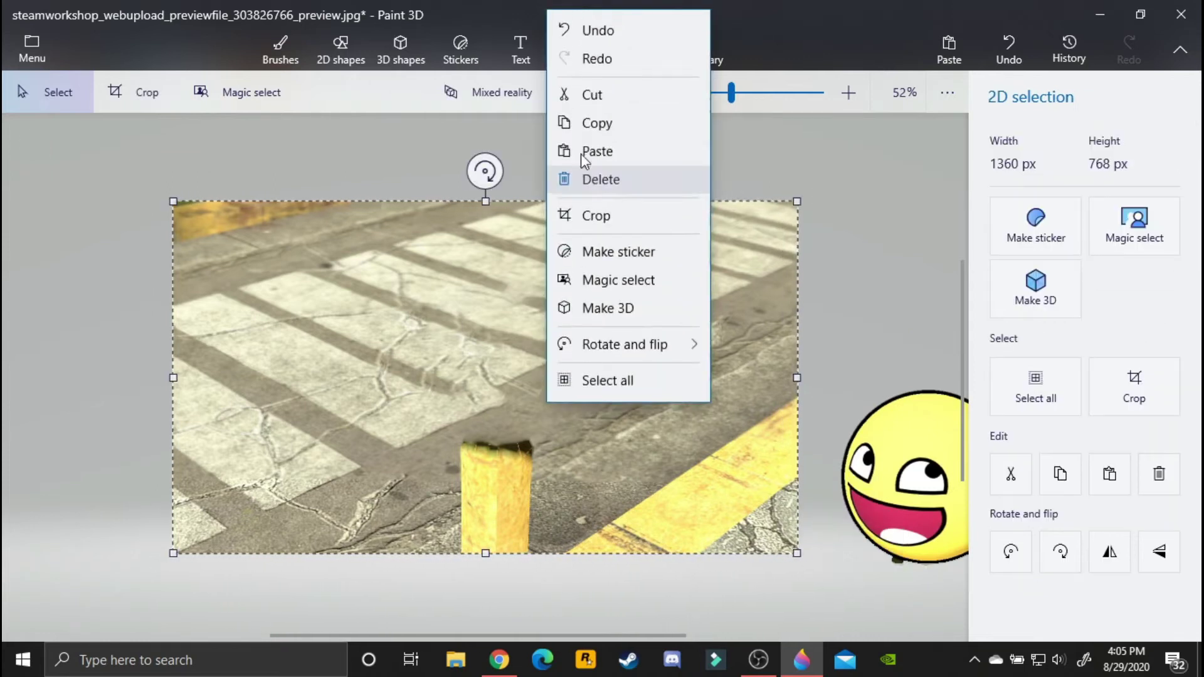
click(583, 179)
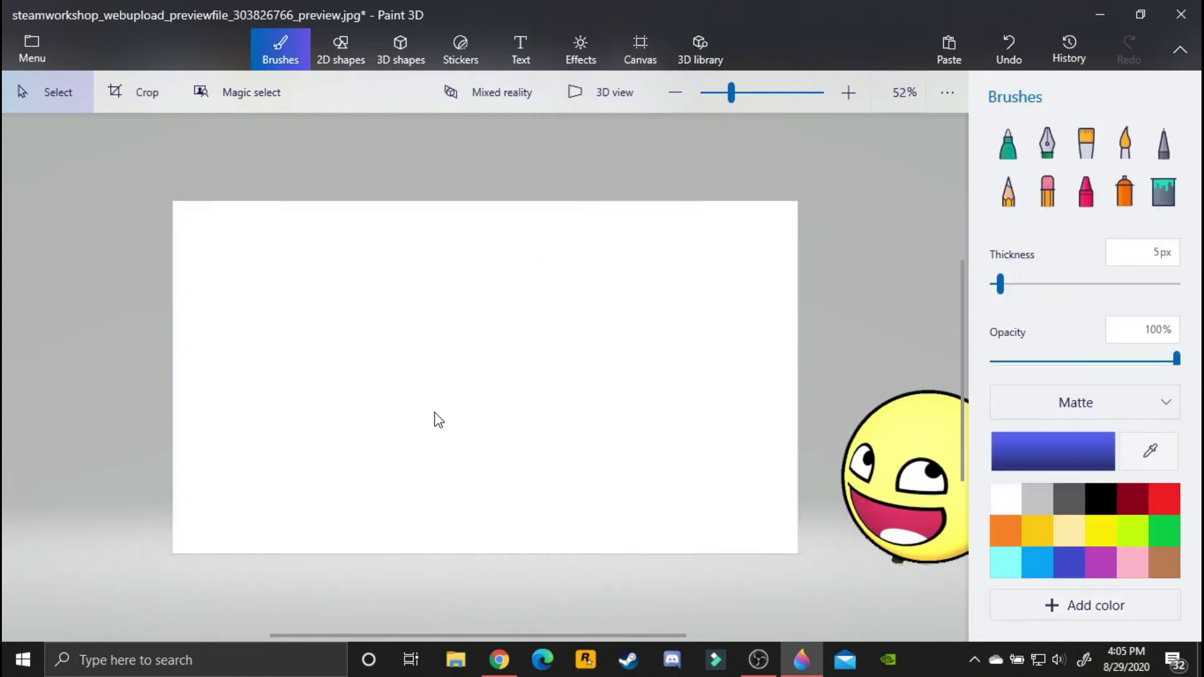
click(931, 518)
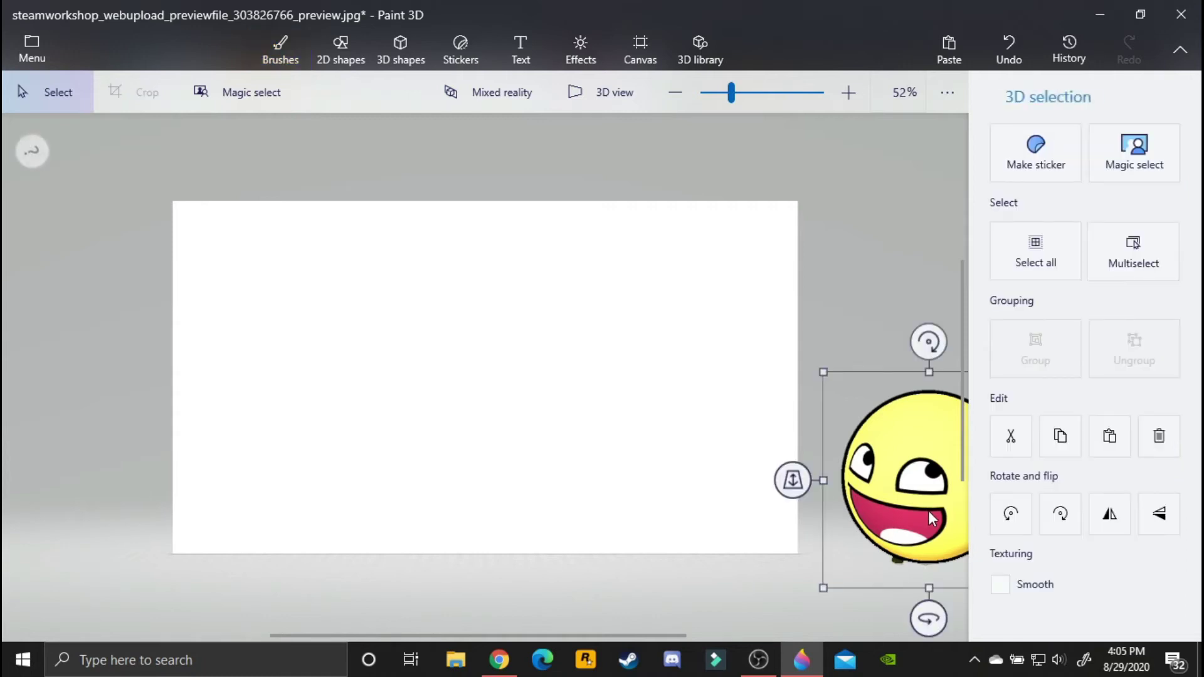
drag(925, 494, 481, 381)
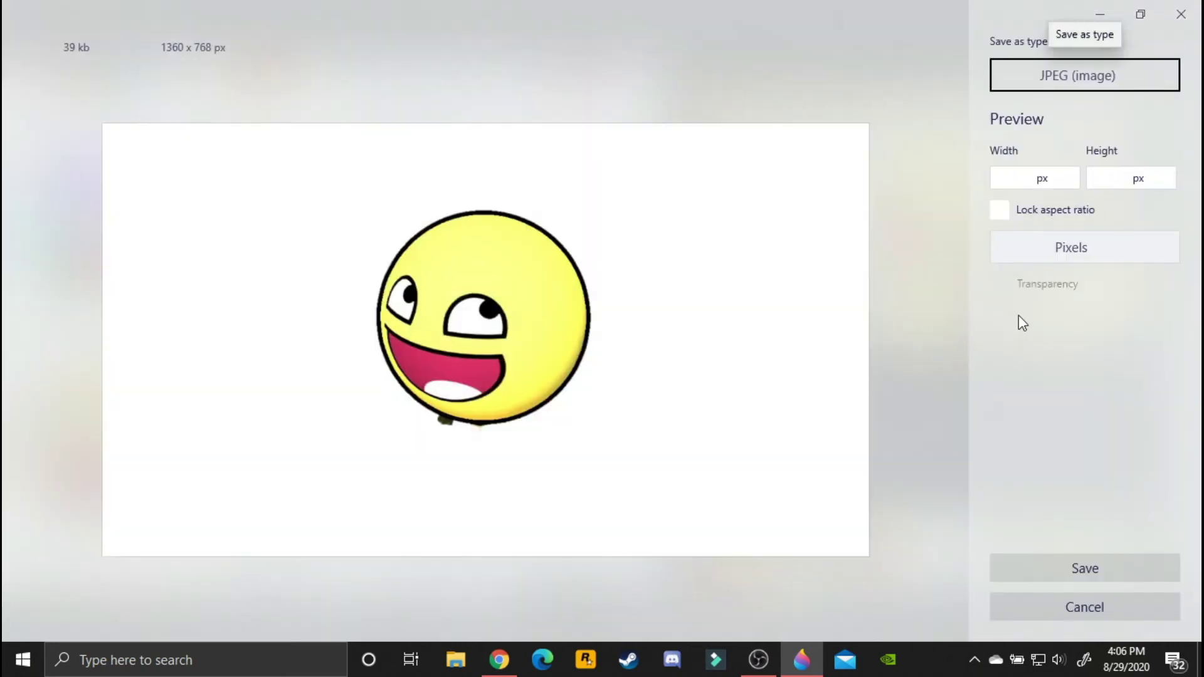
Step: Try PNG image export with locked aspect ratio, then cancel without saving
click(999, 209)
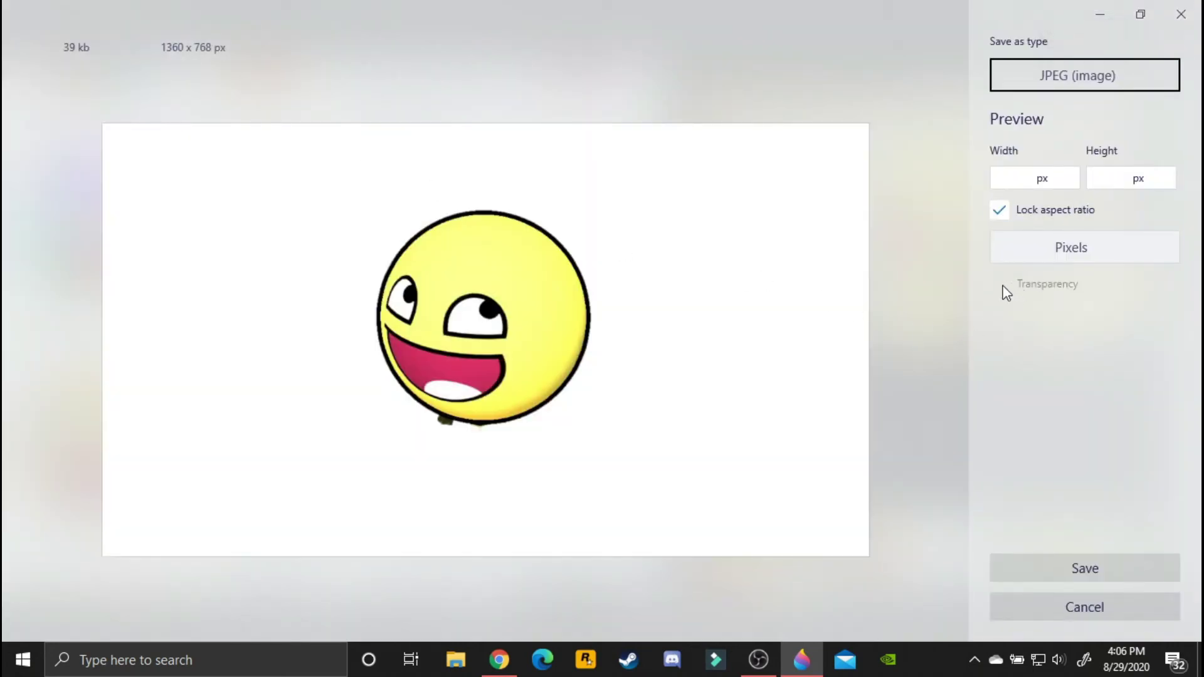
click(1042, 84)
click(1040, 88)
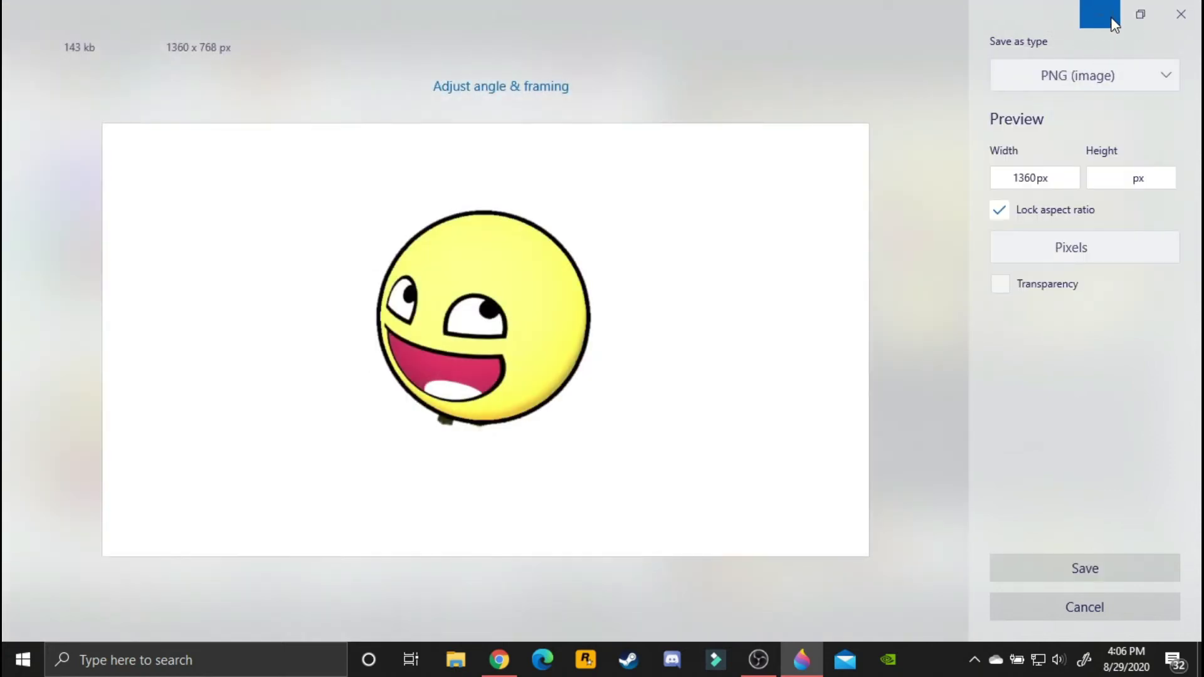
click(1057, 615)
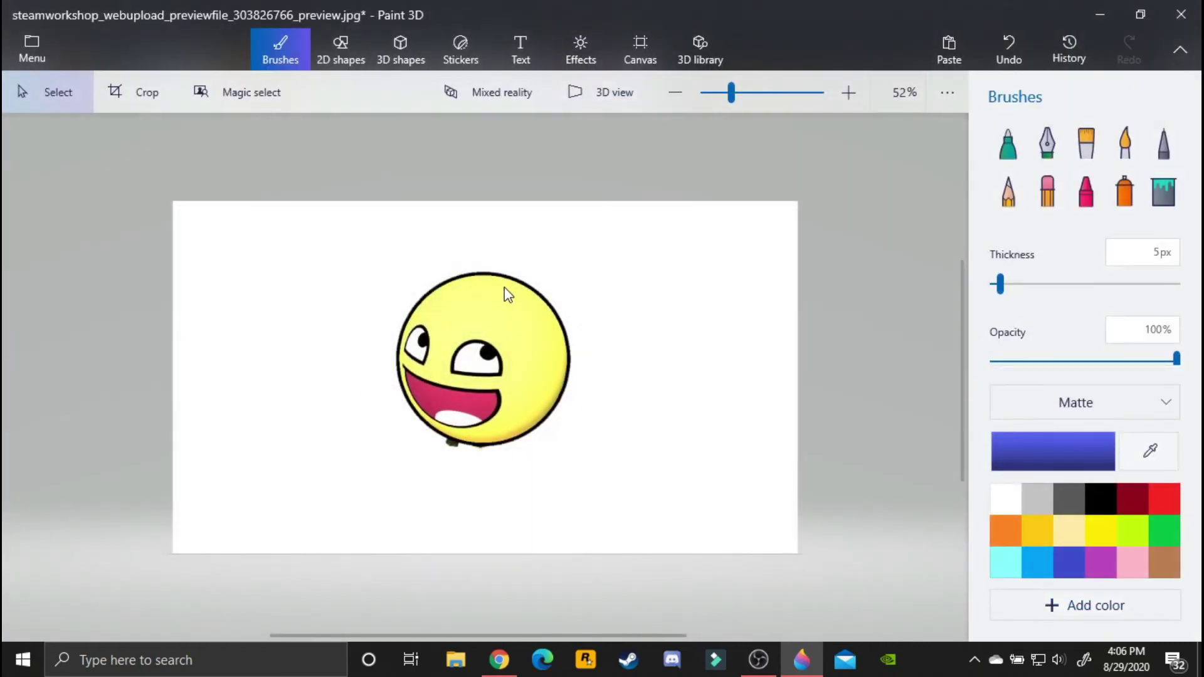
Step: Save the Epic Face as a PNG image with Transparency enabled
click(14, 47)
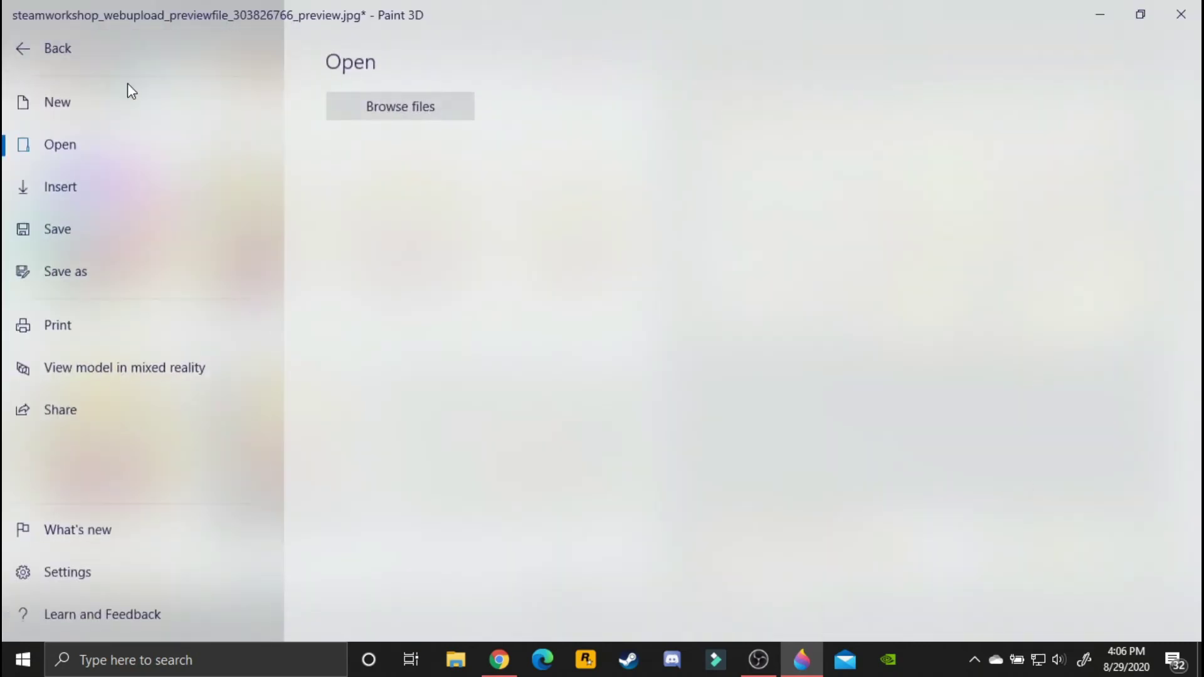
click(99, 272)
click(375, 158)
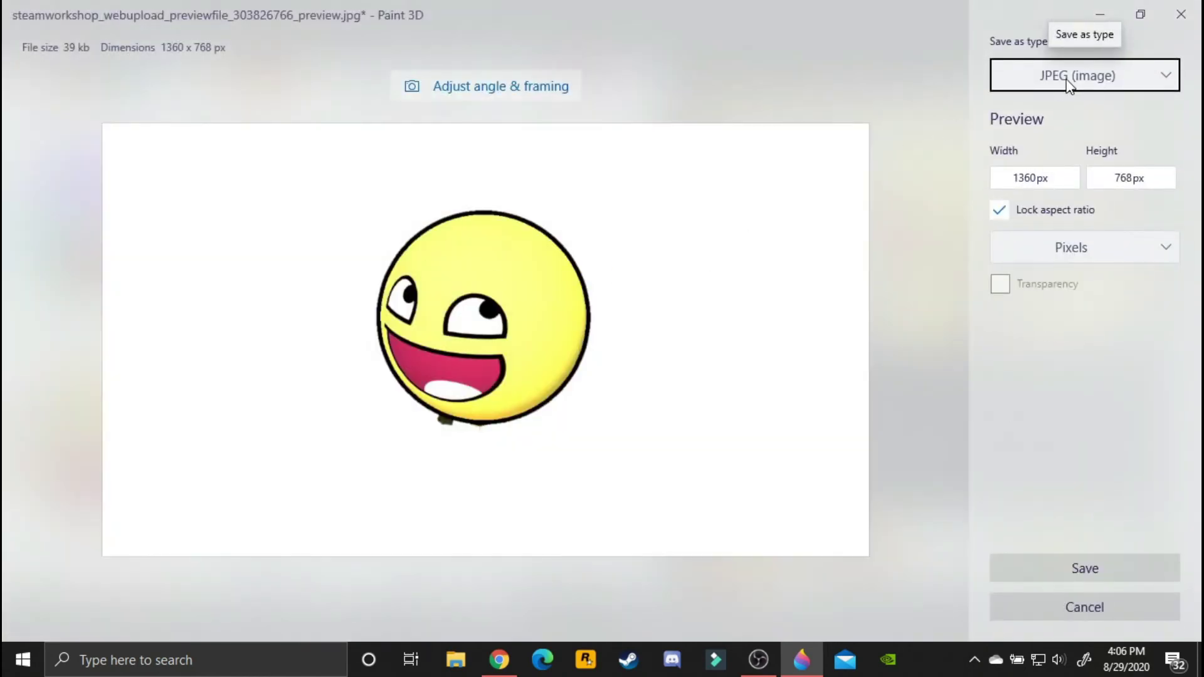
click(1069, 84)
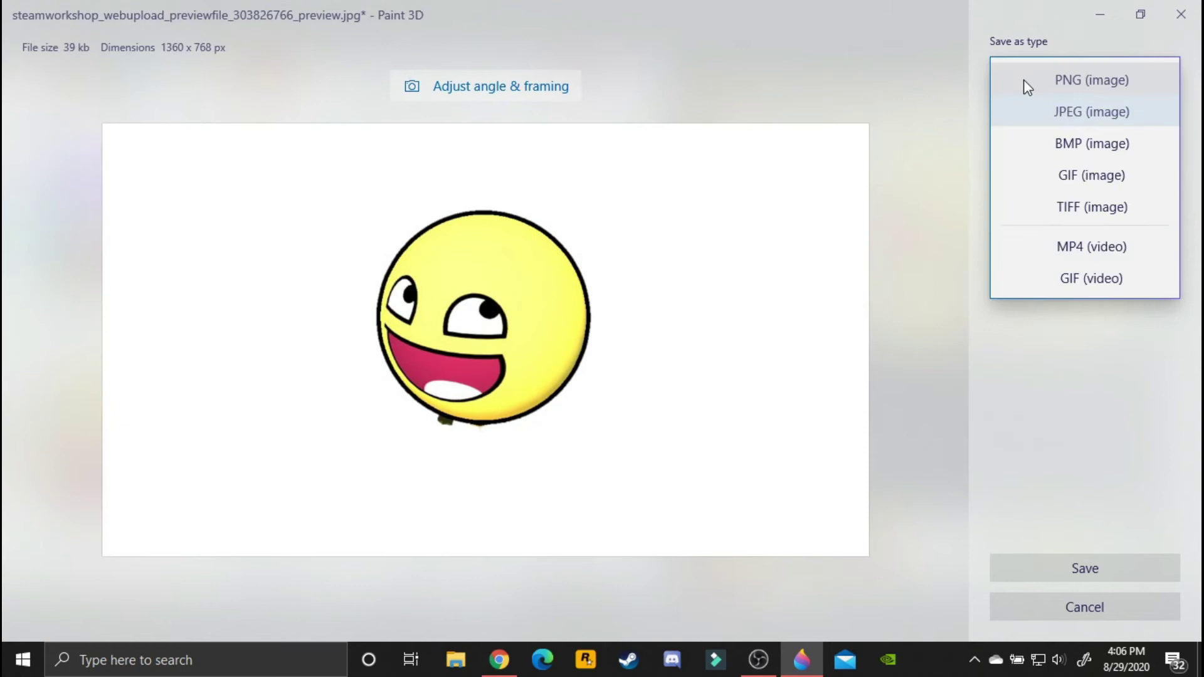
click(1059, 78)
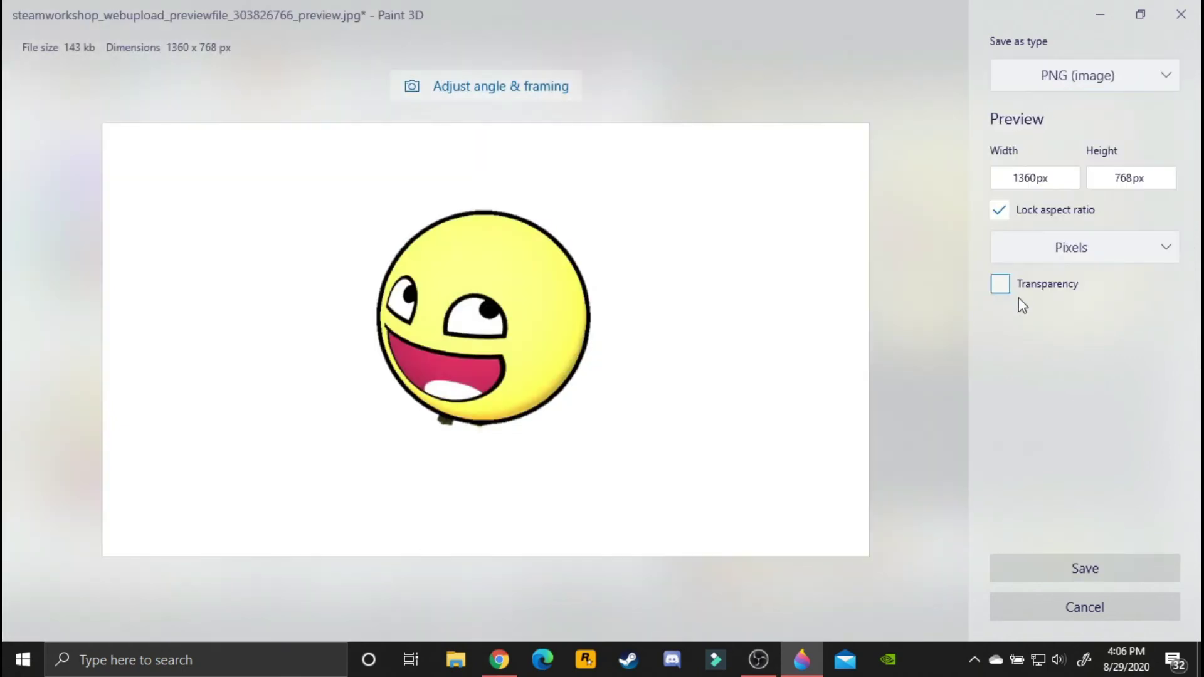
click(1003, 288)
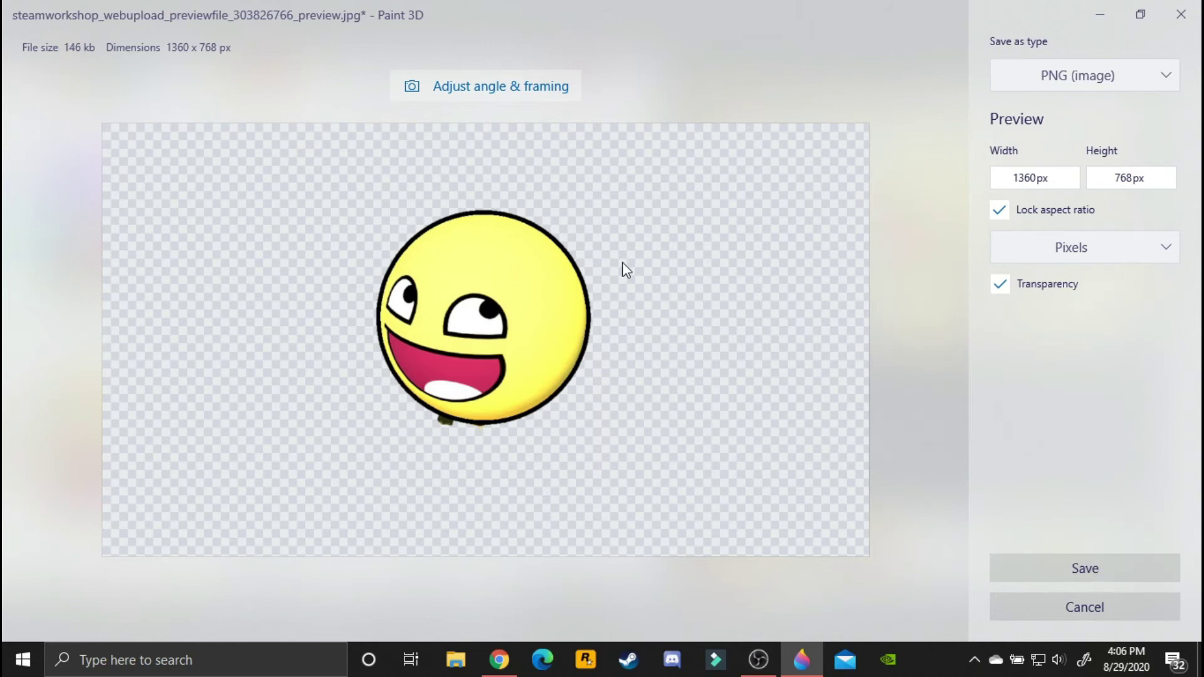
click(1065, 571)
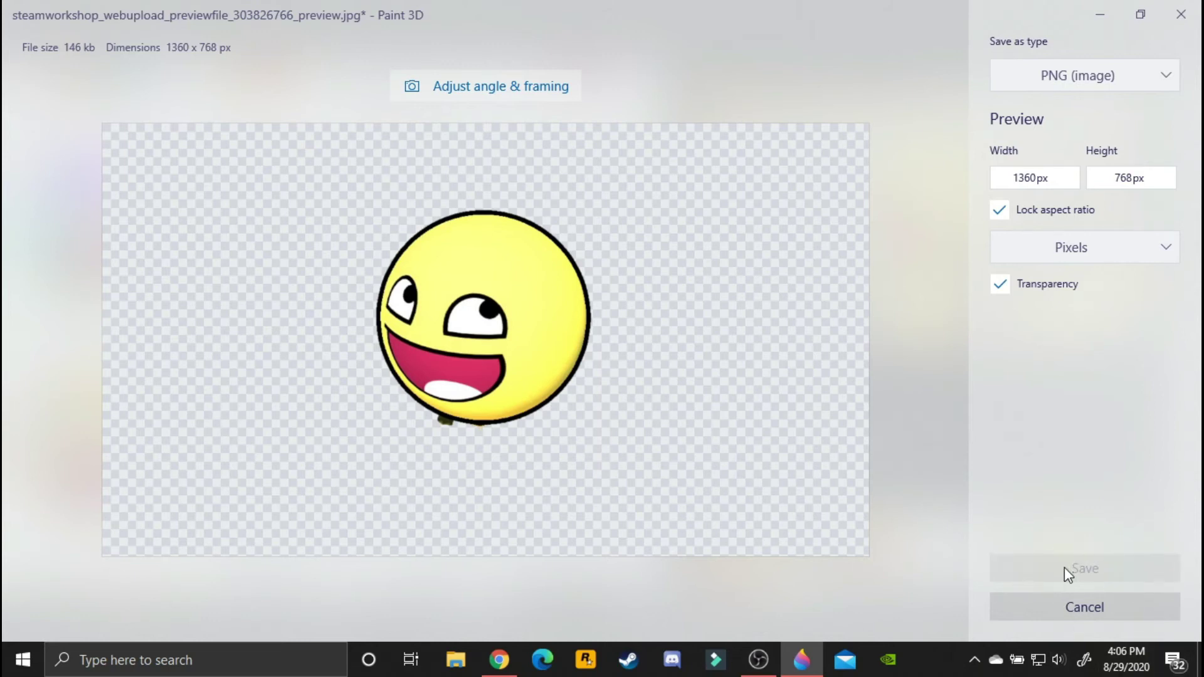
click(480, 549)
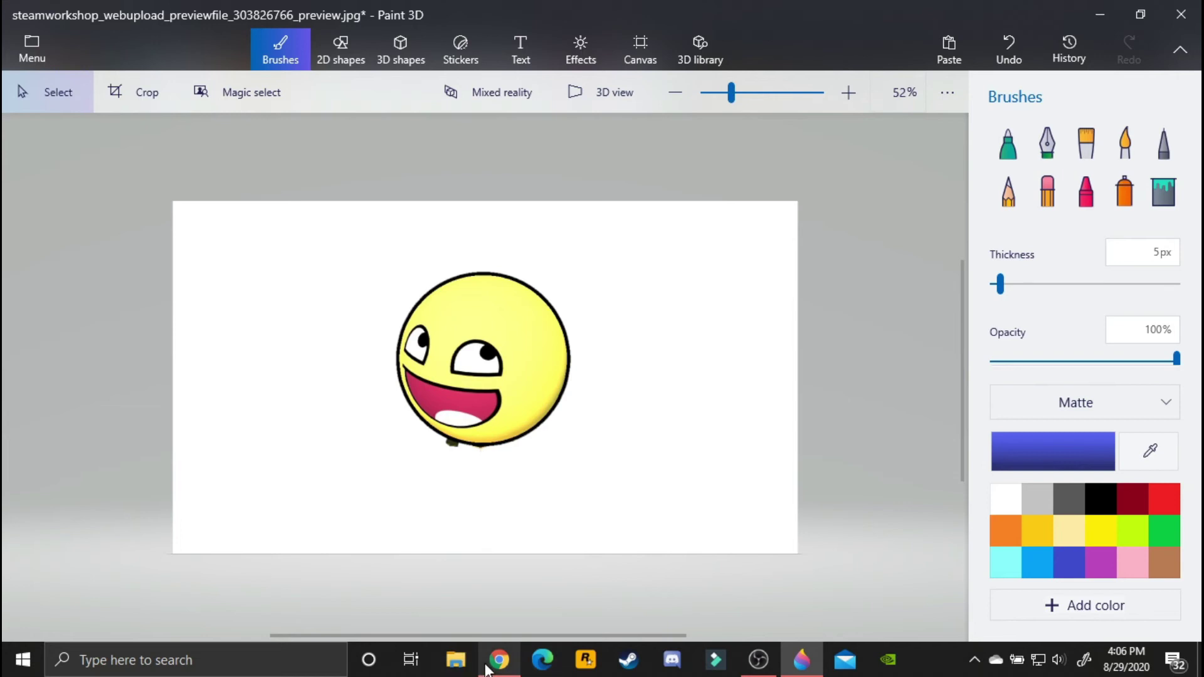
Step: Open the Canva website in a new Chrome tab
mouse_move(500, 664)
click(523, 619)
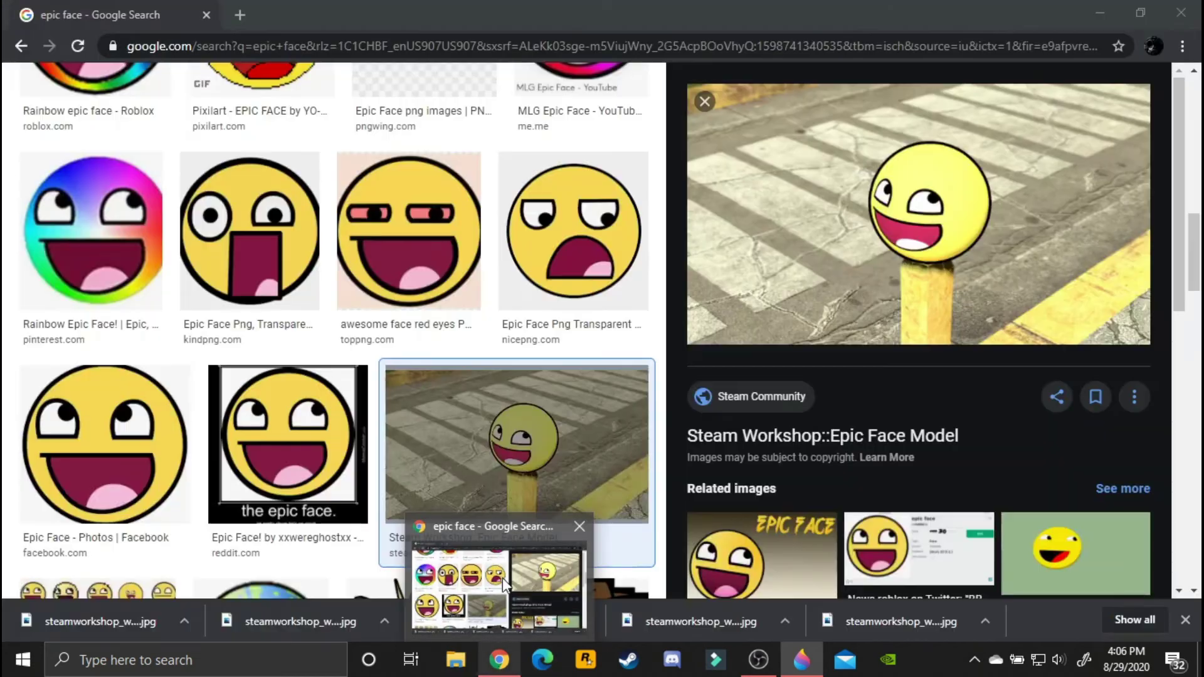
click(239, 11)
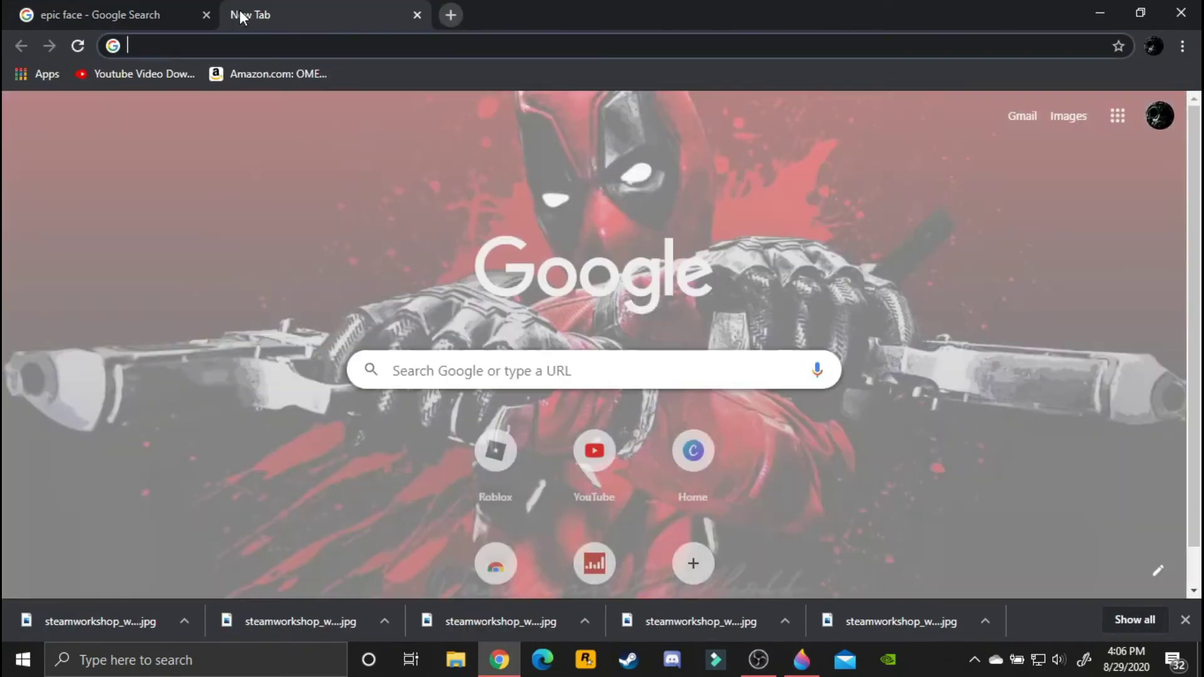
text(CAN)
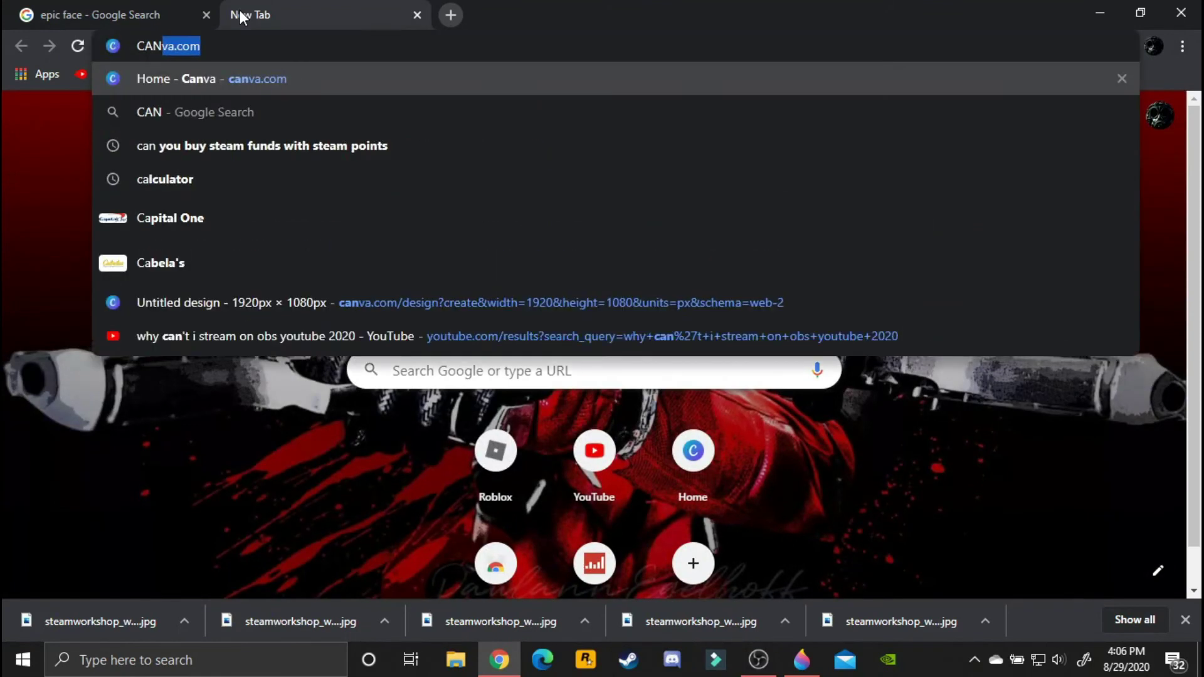
key(Return)
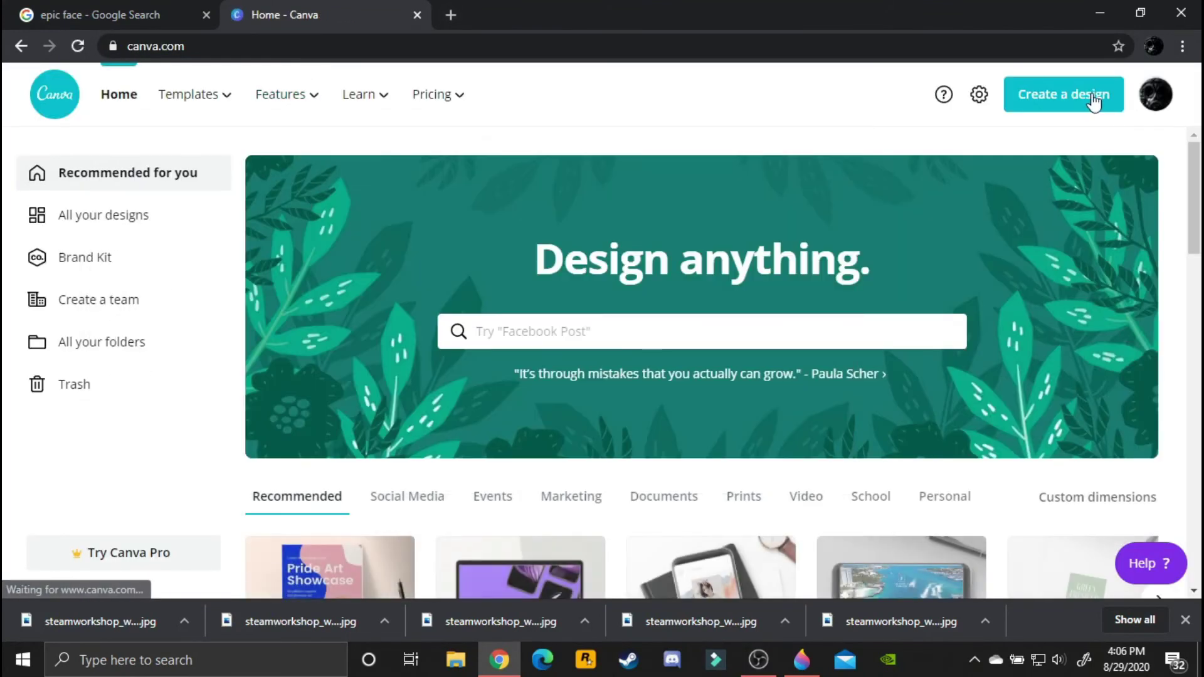
Step: Create a custom-dimension Canva design of 1920 × 1080 px
click(1084, 94)
click(854, 184)
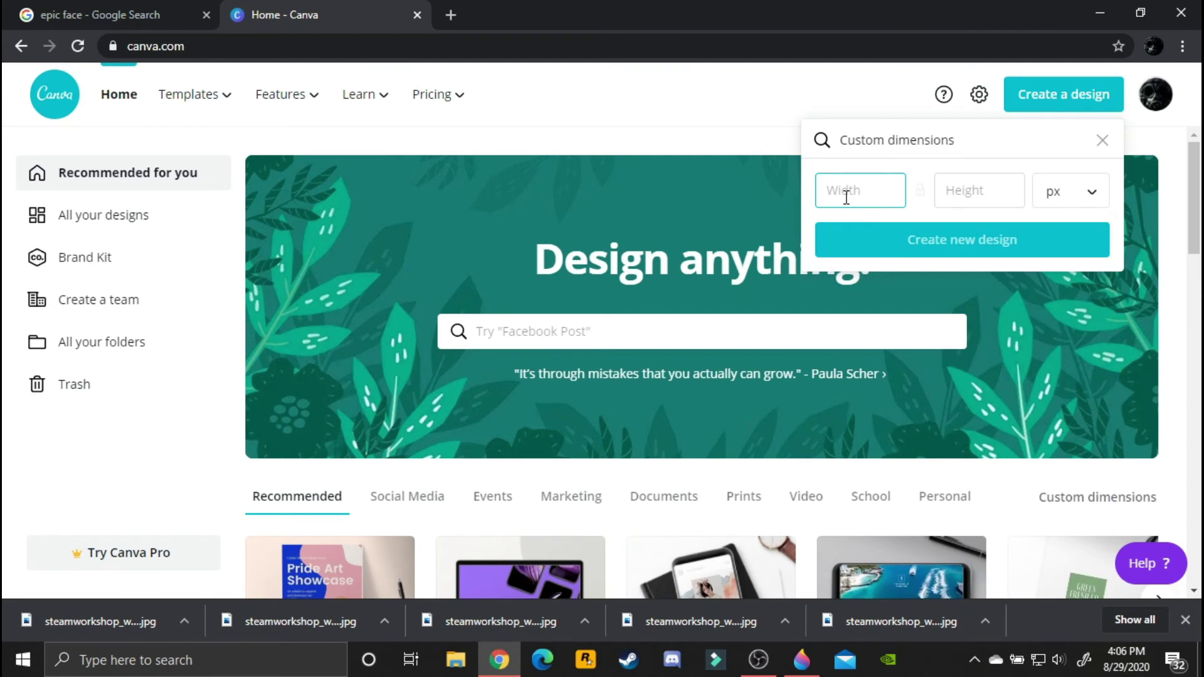
text(1920)
key(Tab)
text(1080)
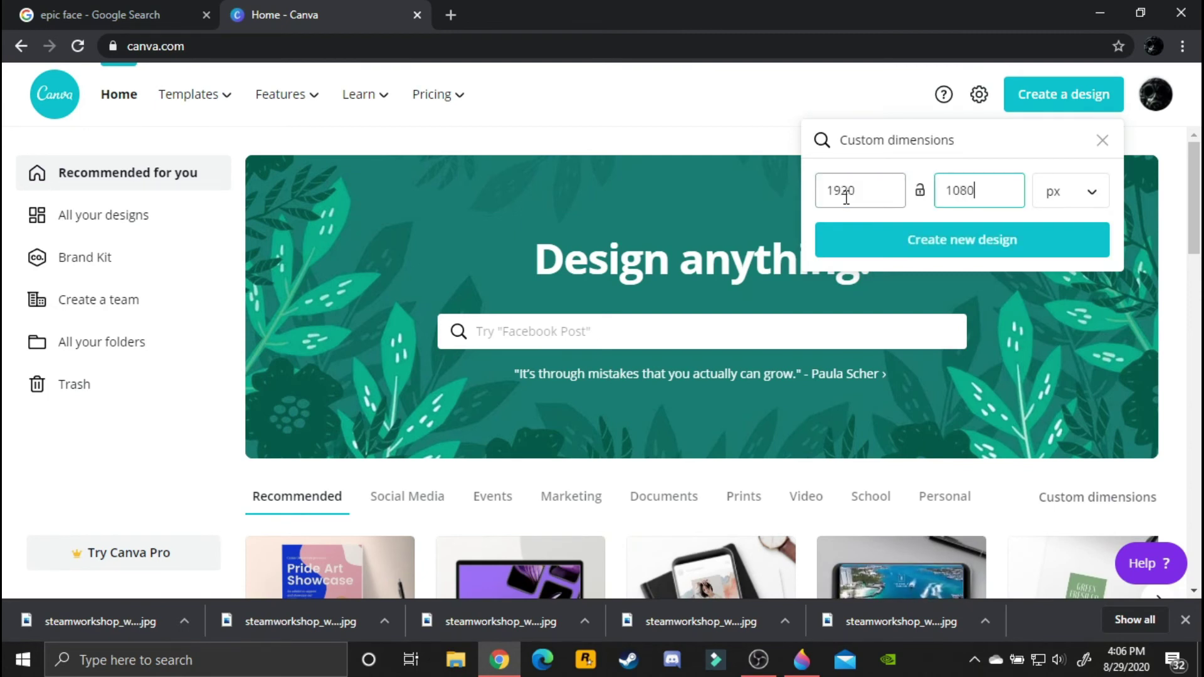
key(Return)
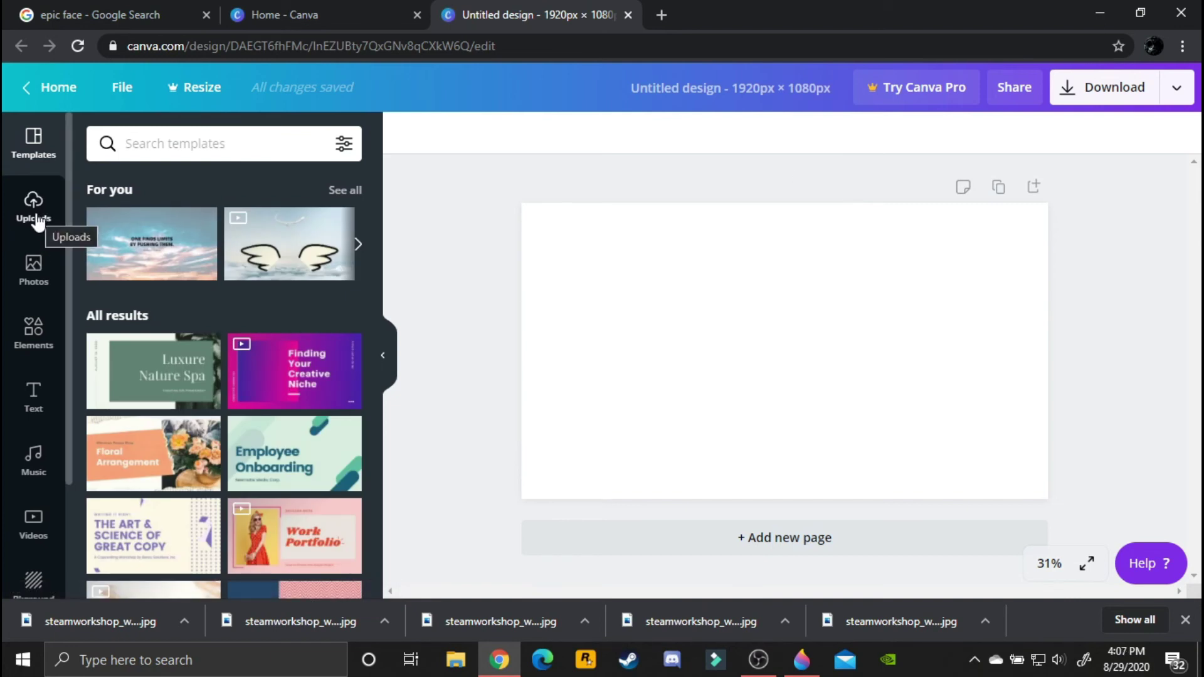
Step: Upload the Untitled transparent Epic Face image from the computer to Canva
click(36, 219)
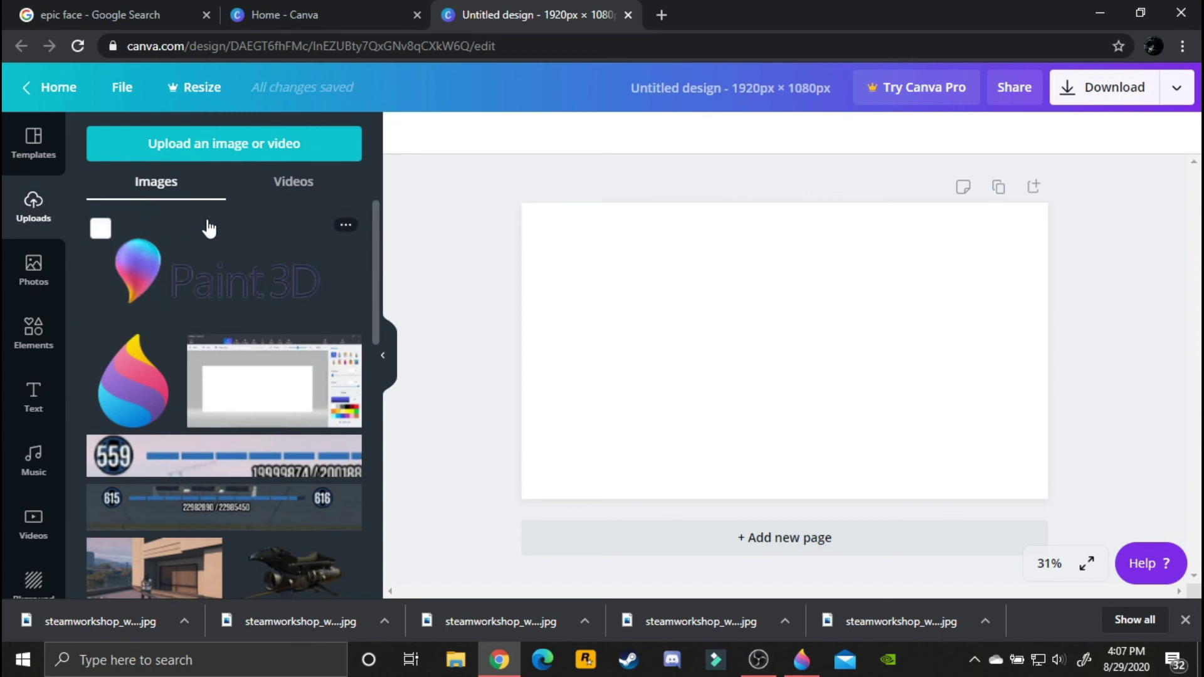
click(210, 148)
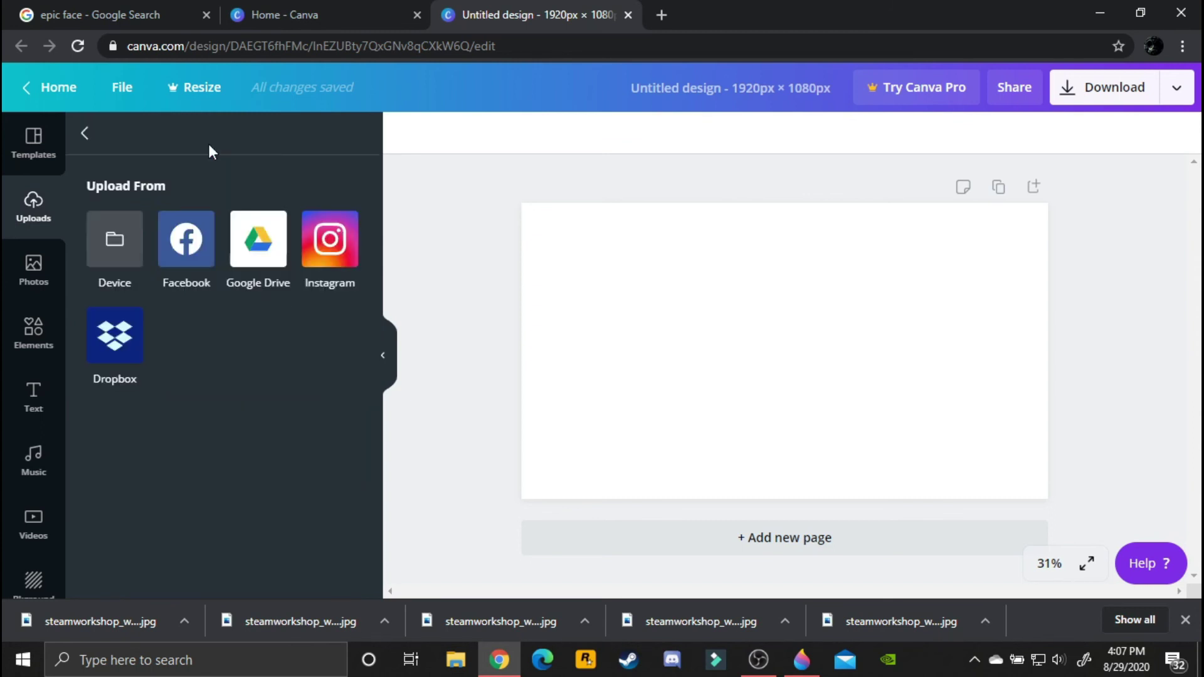
click(110, 223)
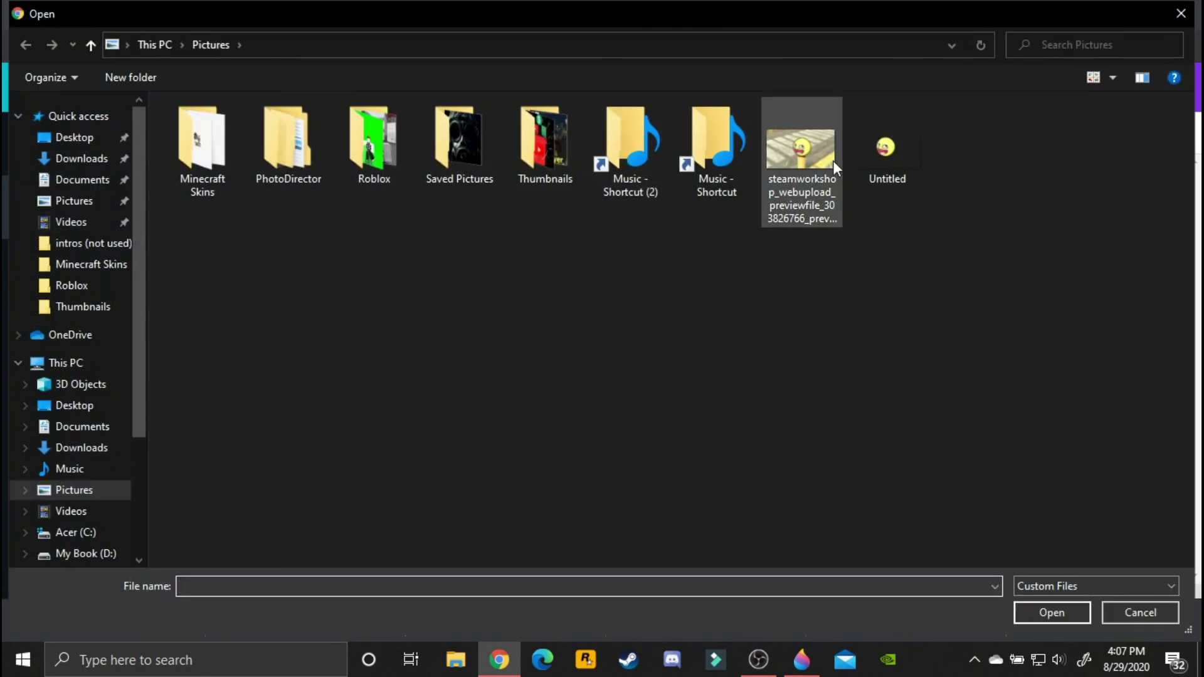
double_click(900, 151)
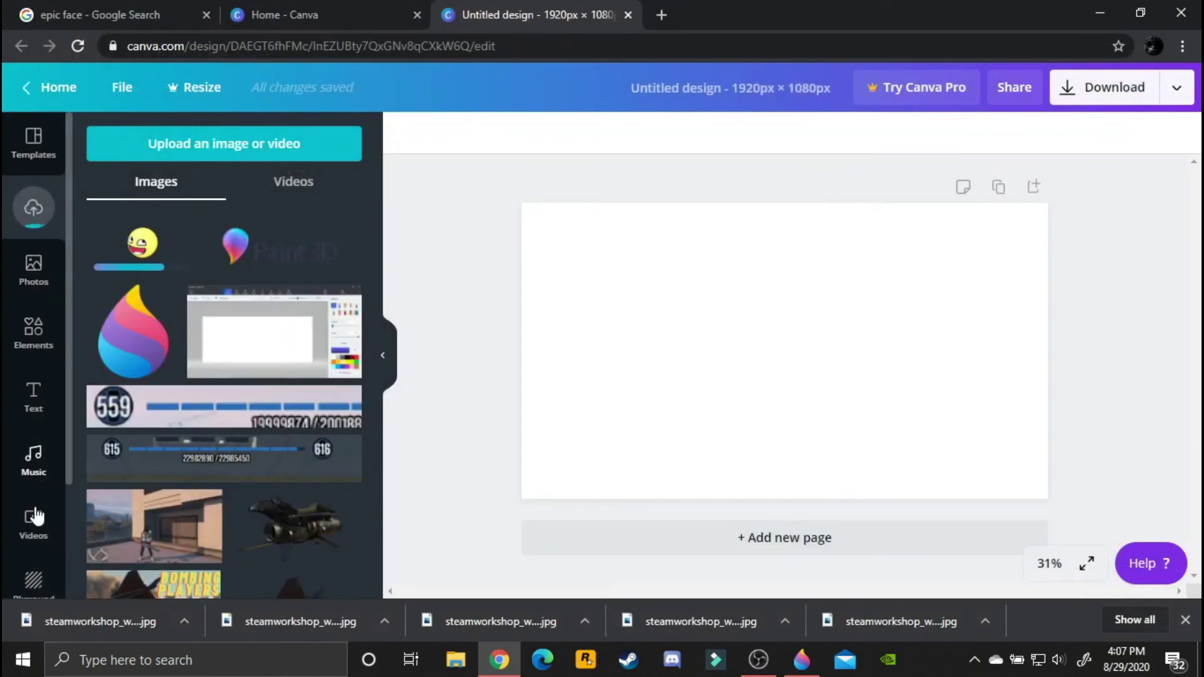
Step: Fill the page with the fern-leaf background and place the Epic Face upper-left
click(35, 580)
drag(148, 314, 627, 363)
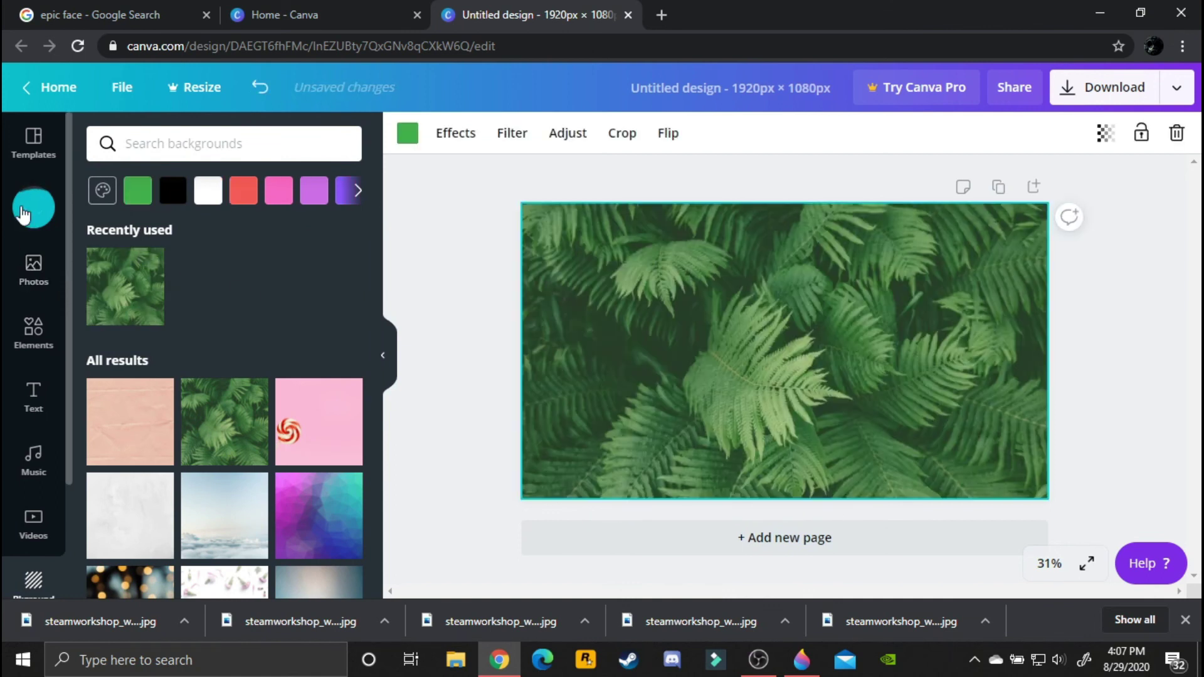
click(34, 207)
drag(142, 241, 675, 302)
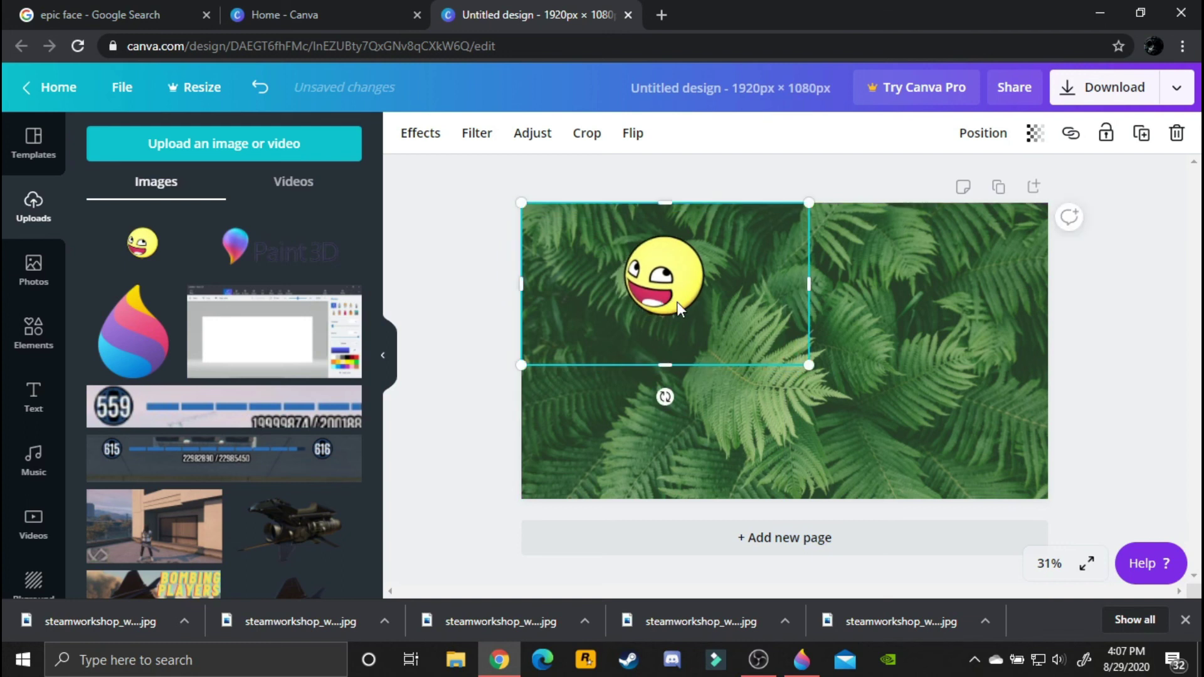